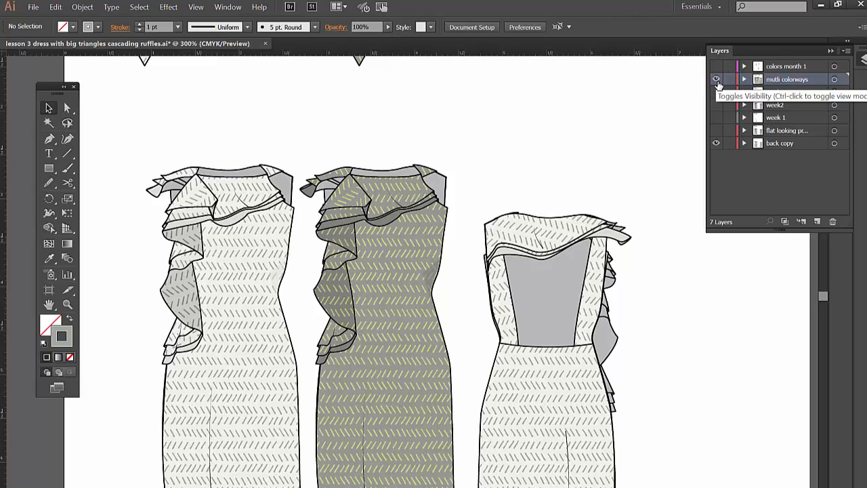
# - Hide the mutli colorways layer, and make the flat, week 1, week2, week3 and mutli colorways layers visible one after another
pyautogui.click(716, 79)
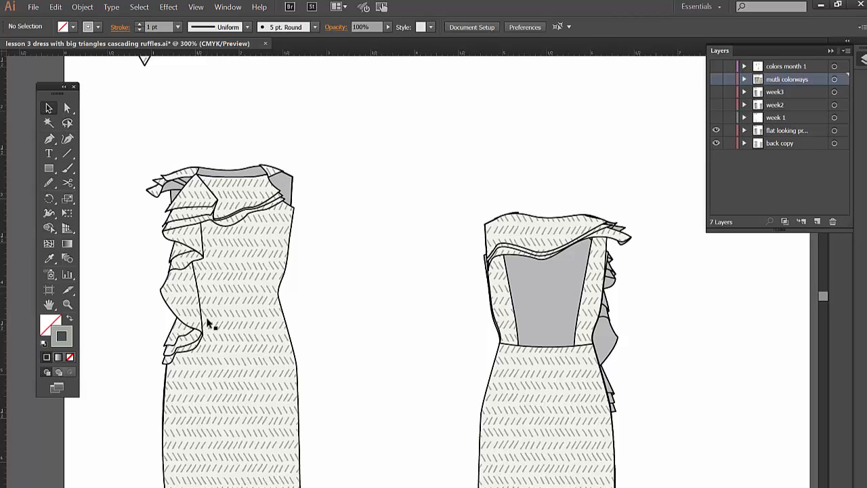
pyautogui.click(716, 118)
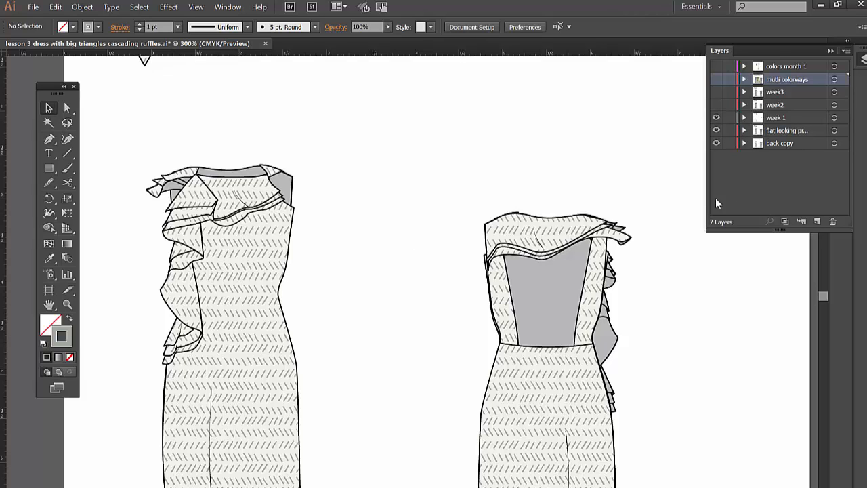
pyautogui.click(717, 104)
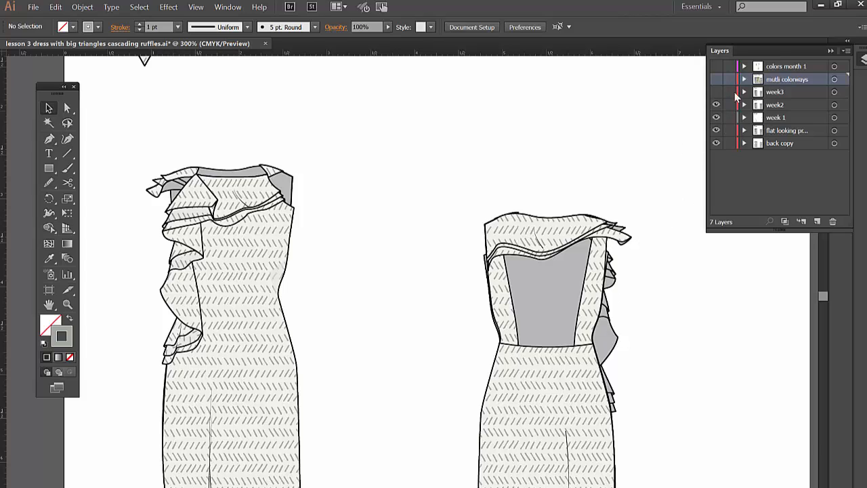
pyautogui.click(716, 94)
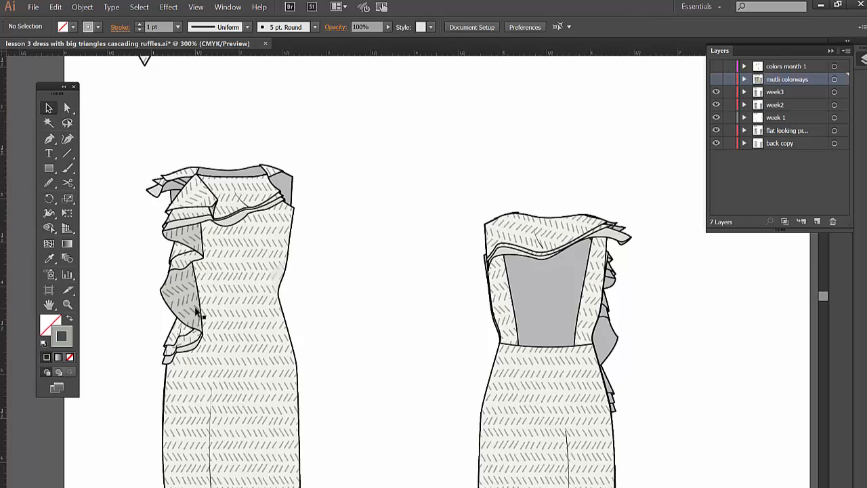
pyautogui.click(716, 92)
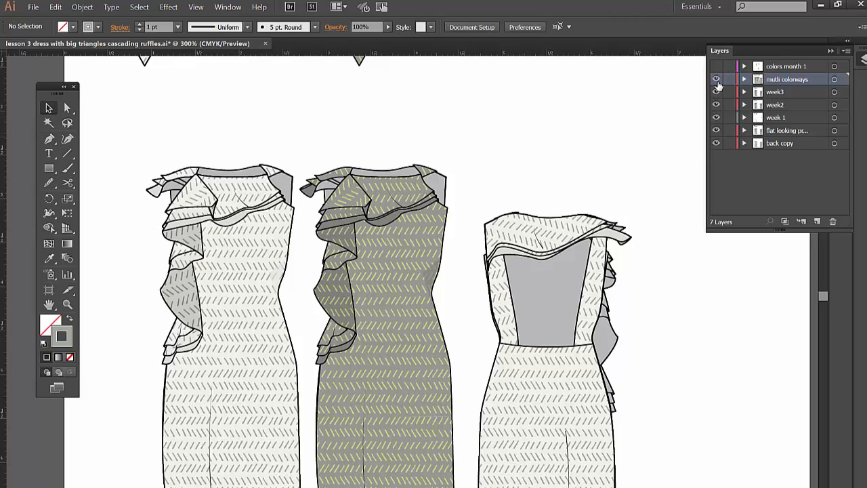
# - Display the document's swatches and place them clear of the dress artwork
pyautogui.click(237, 8)
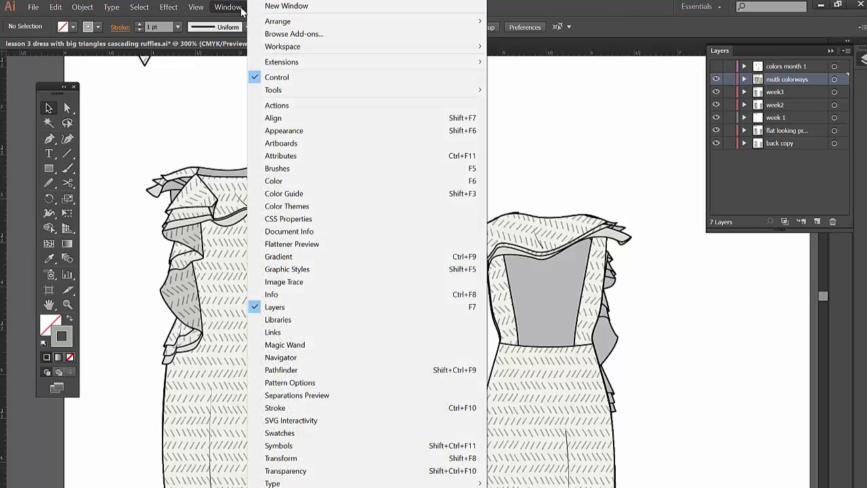
pyautogui.click(335, 434)
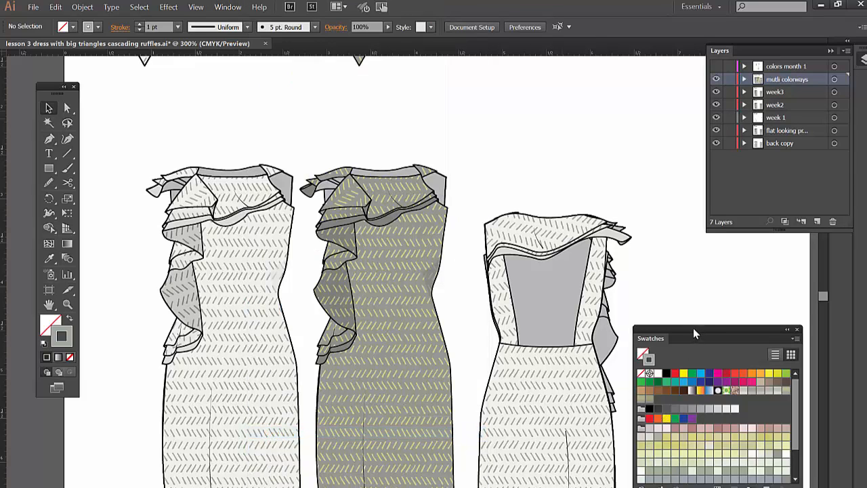
pyautogui.moveTo(694, 328); pyautogui.dragTo(704, 303)
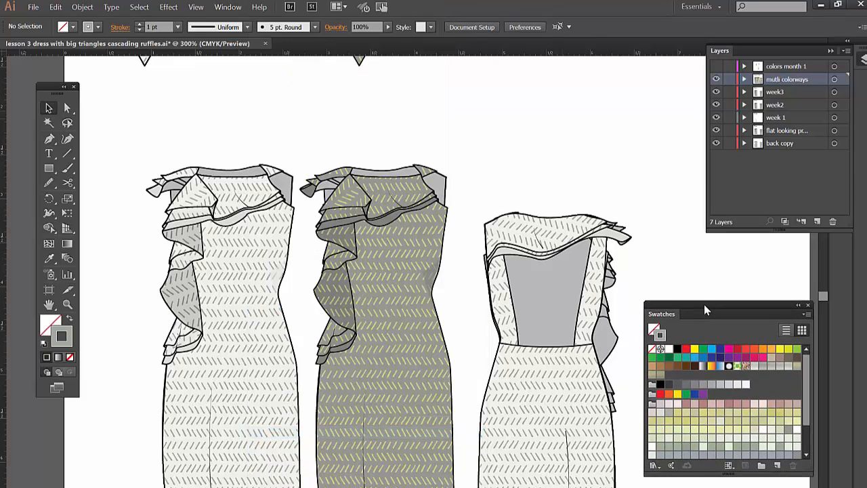
# - Directly select the white front dress's bodice and body, and check the body's fill against the swatches
pyautogui.click(68, 108)
pyautogui.click(228, 194)
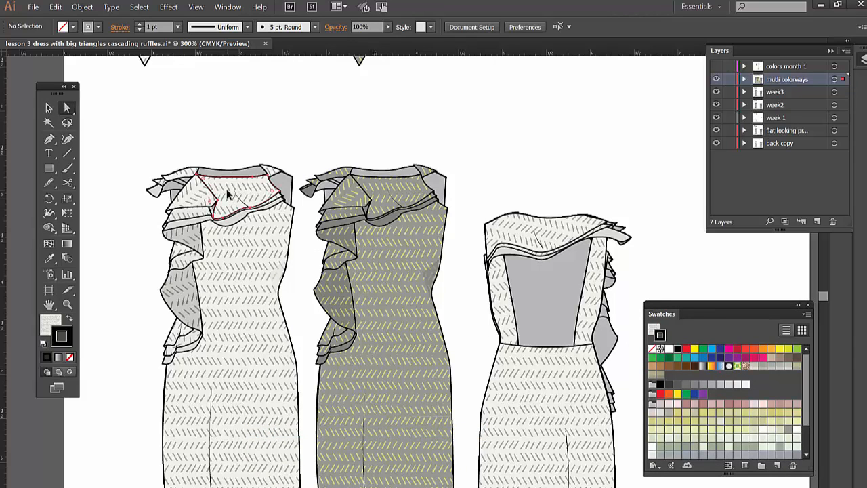
pyautogui.click(228, 195)
pyautogui.click(230, 252)
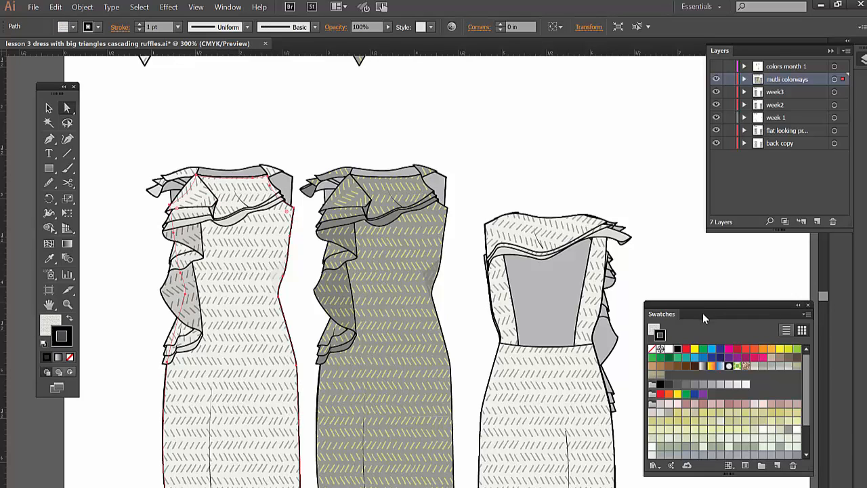
pyautogui.moveTo(703, 313); pyautogui.dragTo(701, 307)
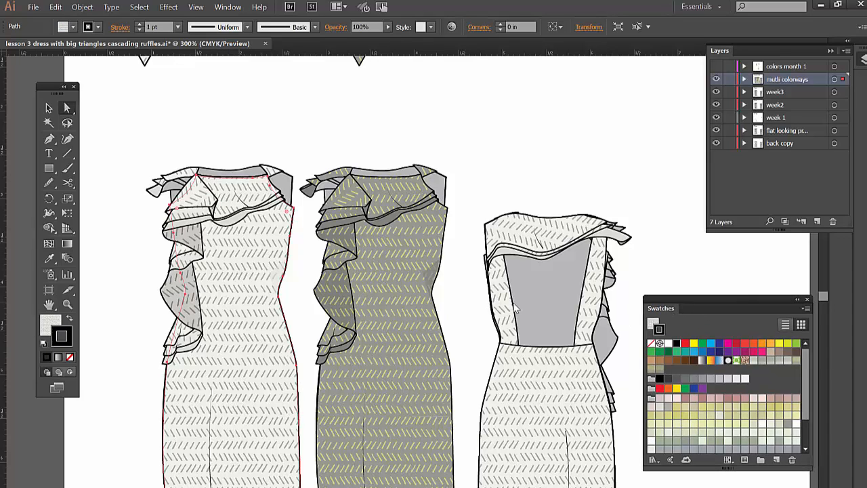
pyautogui.click(51, 325)
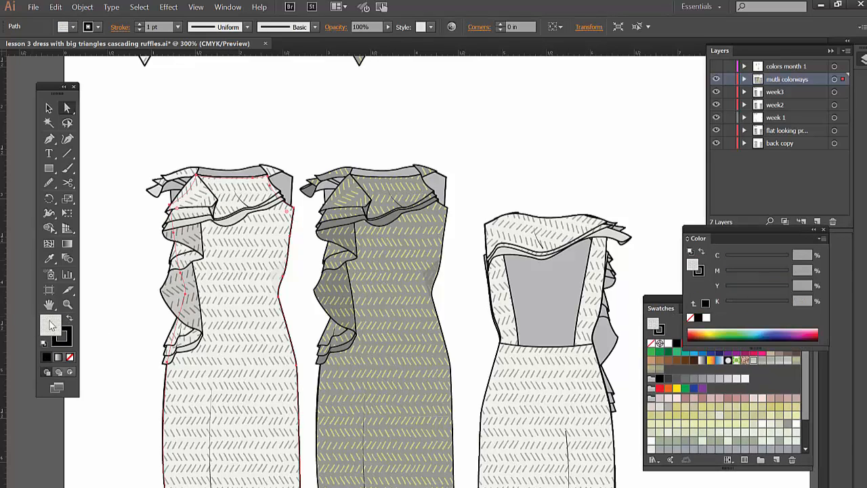
pyautogui.click(670, 294)
pyautogui.moveTo(677, 303); pyautogui.dragTo(686, 240)
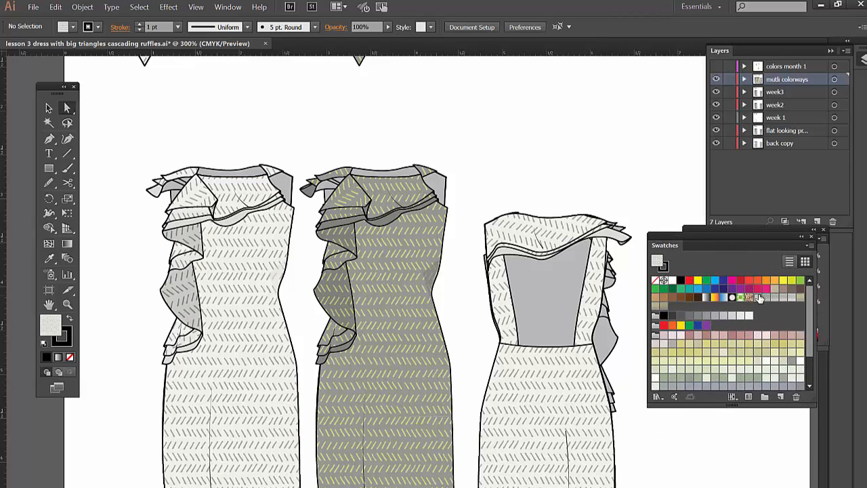
# - Check which pattern swatches fill the grey dress's body and its side ruffle, and clear the selection
pyautogui.click(370, 280)
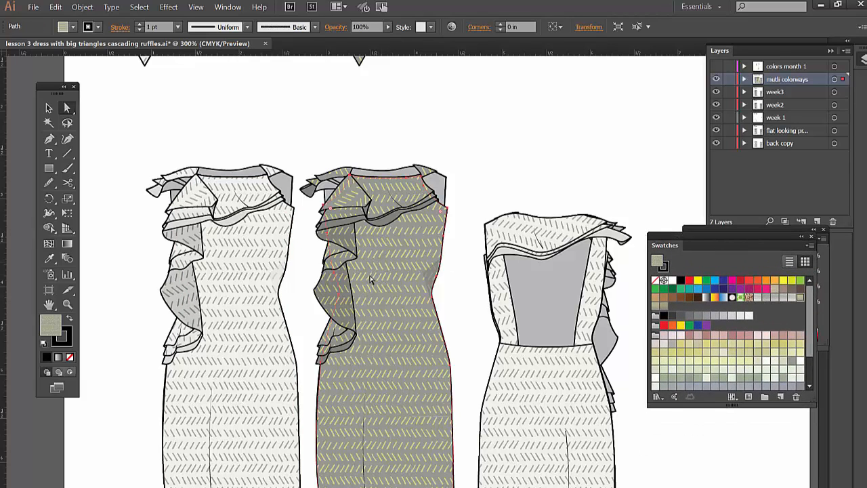
pyautogui.click(336, 305)
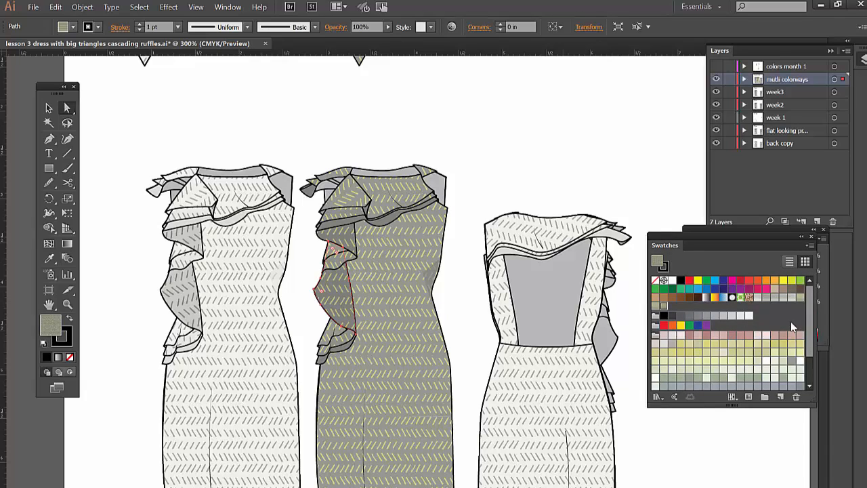
pyautogui.click(471, 222)
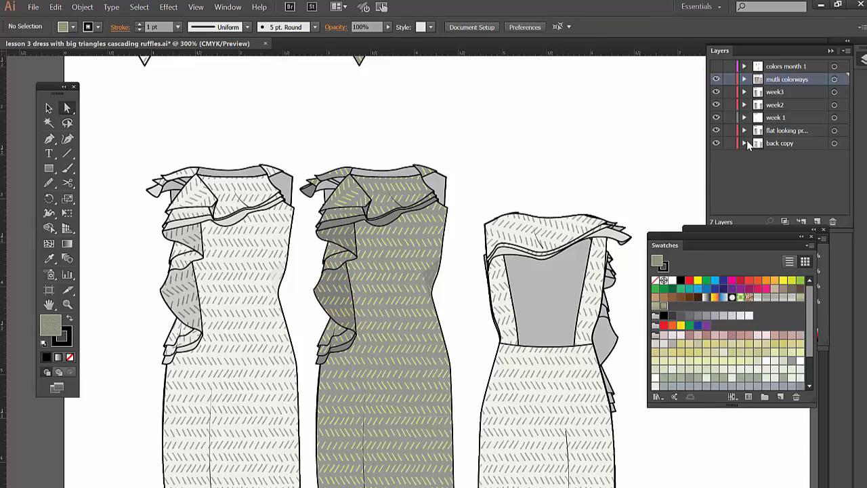
# - Hide the mutli colorways, week3 and week 1 layers, keeping the week2 layer visible
pyautogui.click(716, 78)
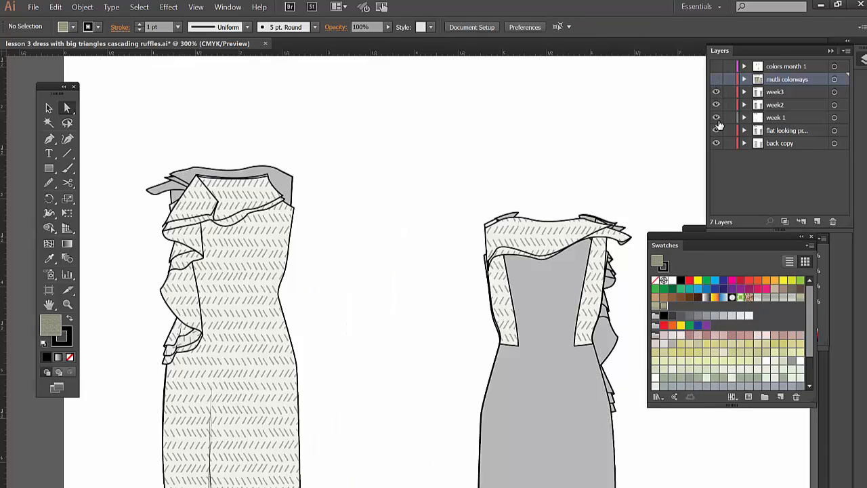
pyautogui.moveTo(717, 118); pyautogui.dragTo(716, 92)
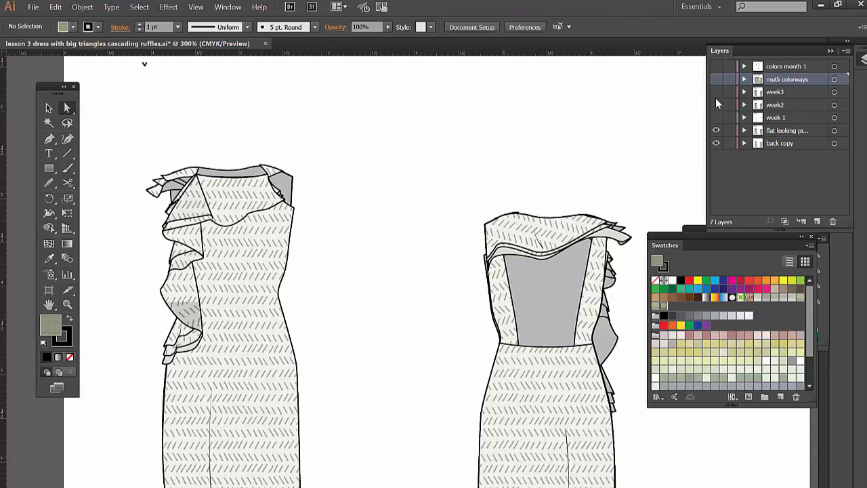
pyautogui.click(716, 104)
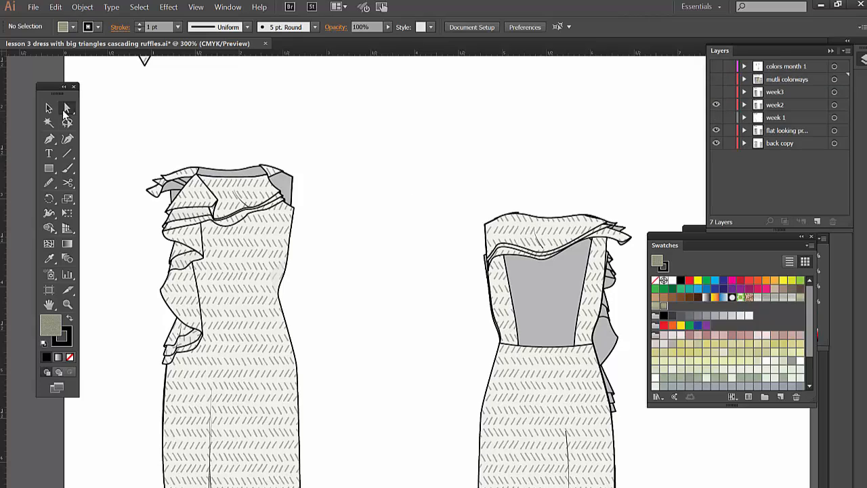
# - Select the front dress's body and bodice pieces on the week2 layer to examine their pattern, and clear the selection
pyautogui.click(49, 108)
pyautogui.click(240, 271)
pyautogui.click(241, 271)
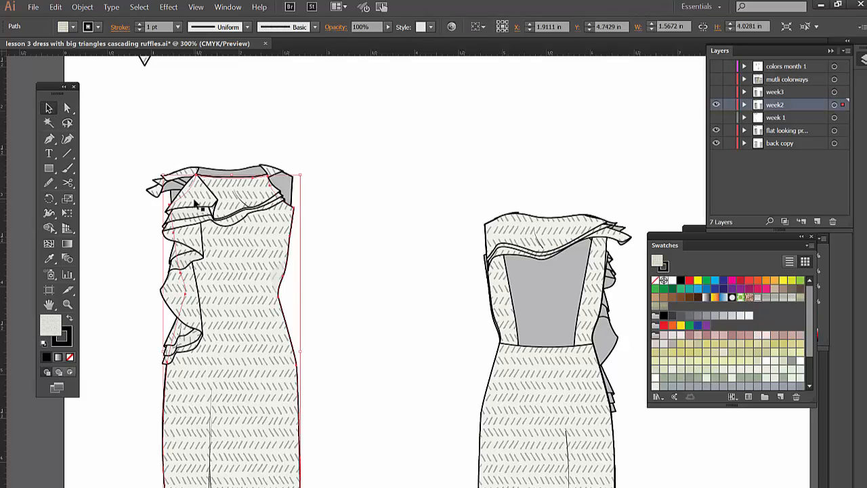
pyautogui.click(277, 252)
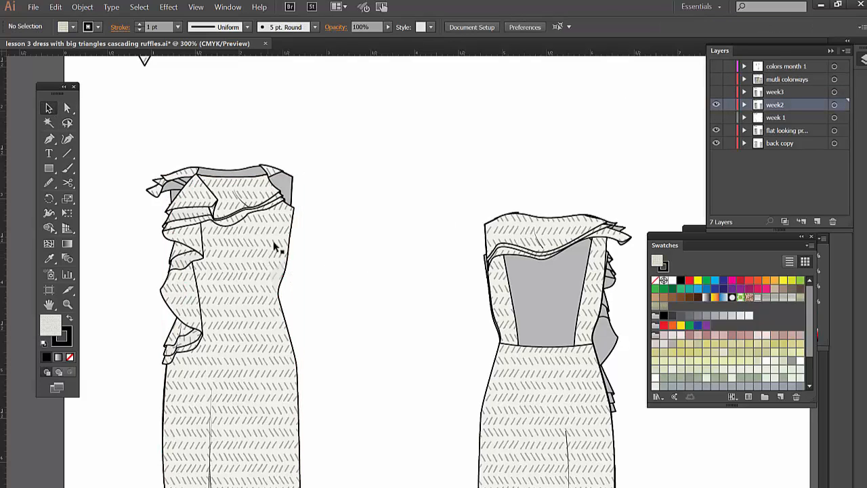
pyautogui.click(261, 203)
pyautogui.click(381, 203)
# - Show the week3 layer and select the front dress's body and upper ruffle to compare their pattern directions
pyautogui.click(717, 92)
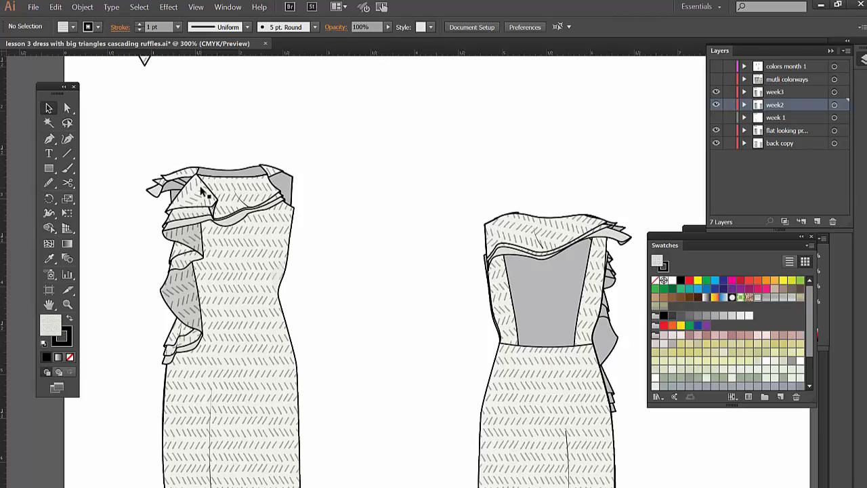
pyautogui.click(209, 197)
pyautogui.click(237, 243)
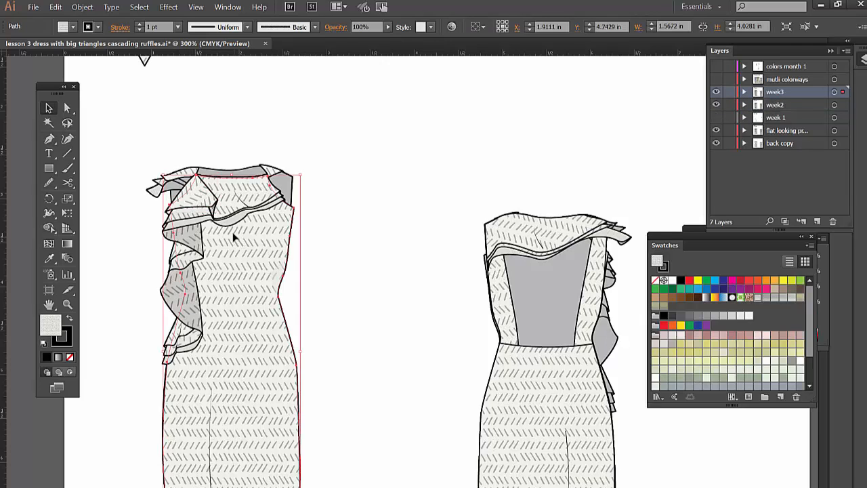
pyautogui.click(197, 196)
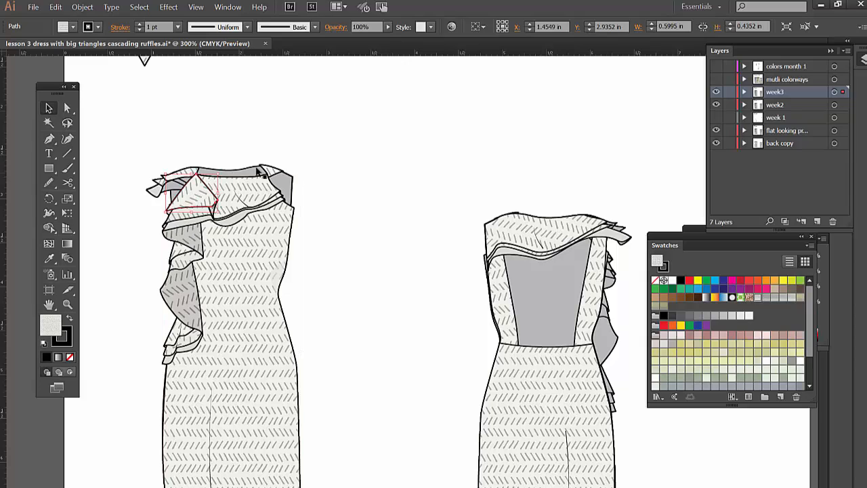
# - Hide week3, show mutli colorways to examine the white dress's bodice piece, and hide mutli colorways again
pyautogui.click(716, 92)
pyautogui.click(716, 79)
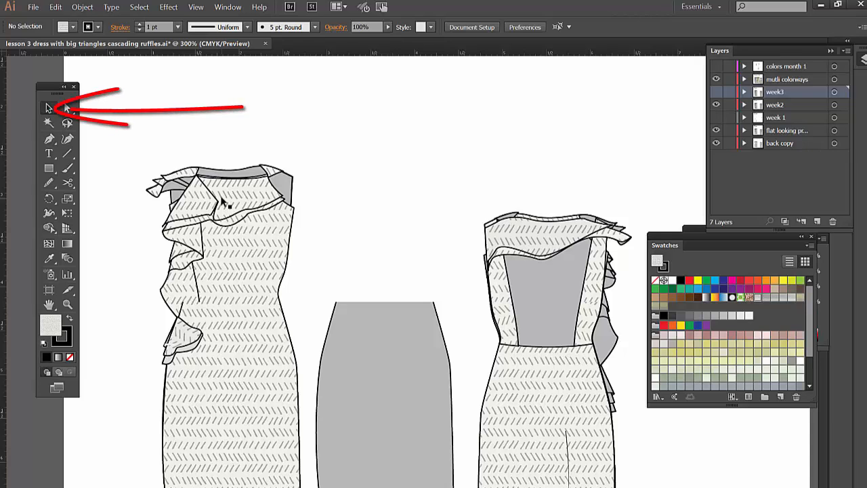
pyautogui.click(222, 200)
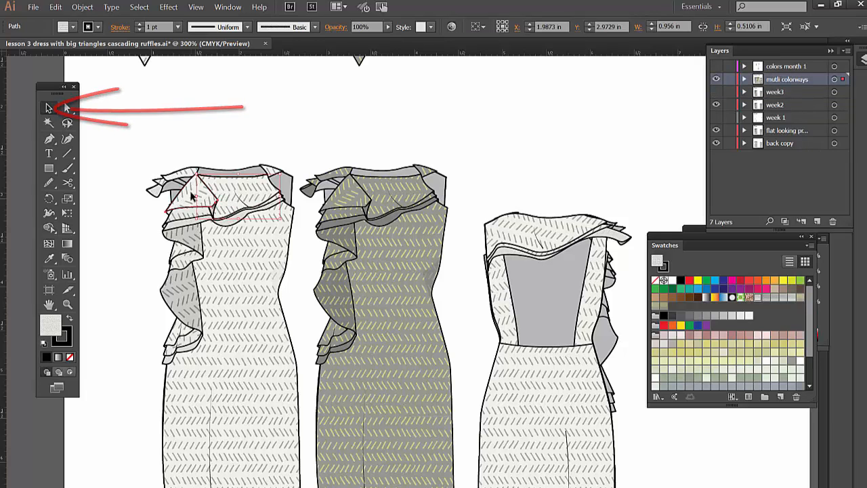
pyautogui.click(82, 7)
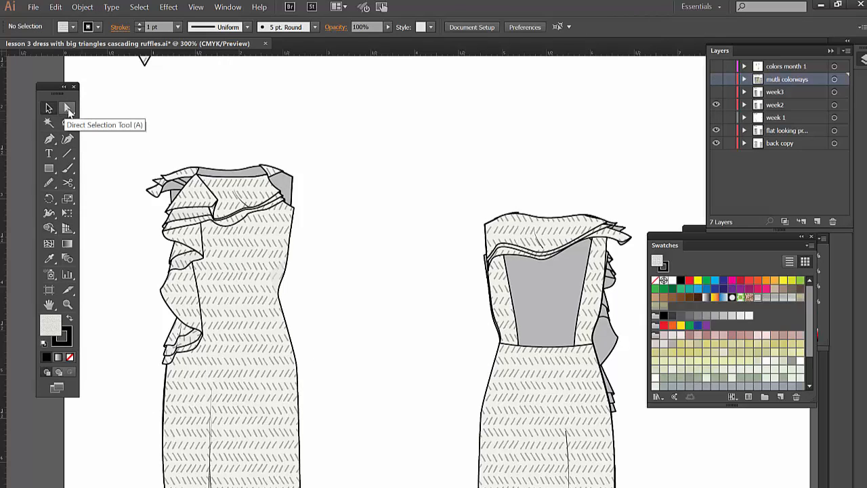
# - Move the front dress's overlapping upper ruffle pieces aside on the week2 layer, and undo all the moves
pyautogui.moveTo(192, 198); pyautogui.dragTo(152, 193)
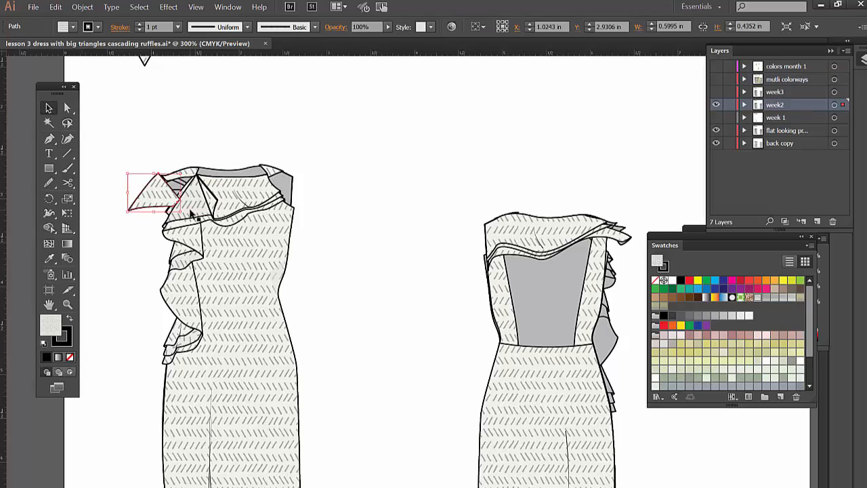
pyautogui.click(196, 222)
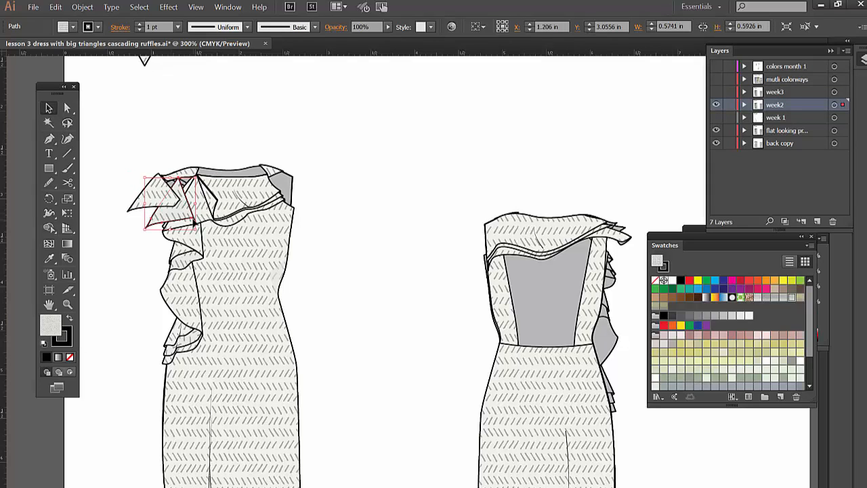
pyautogui.click(229, 232)
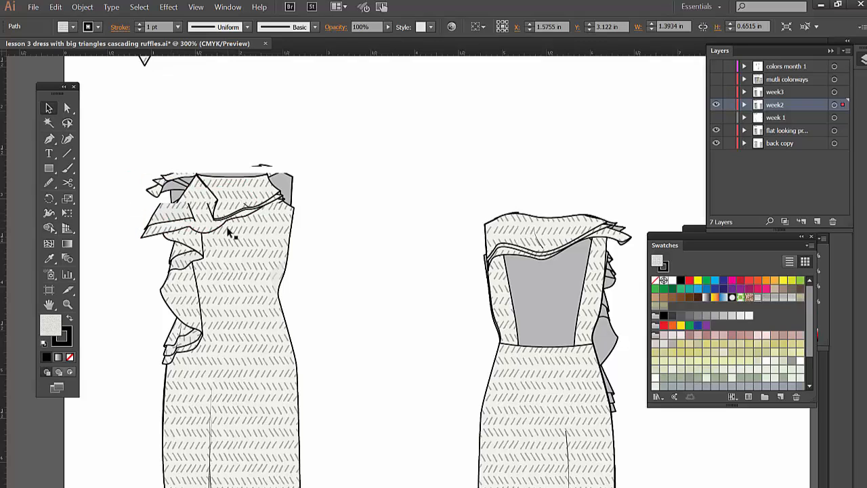
pyautogui.hotkey('ctrl', 'z')
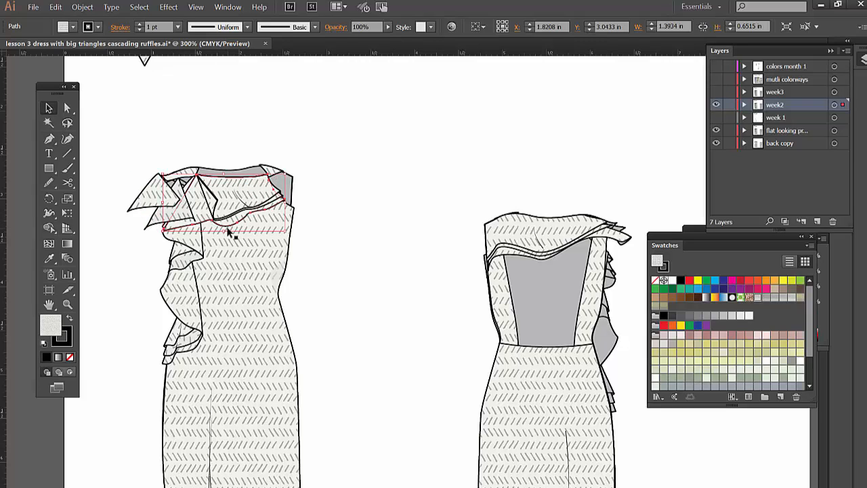
pyautogui.hotkey('ctrl', 'z')
pyautogui.hotkey('ctrl', 'z')
pyautogui.hotkey('ctrl', 'z')
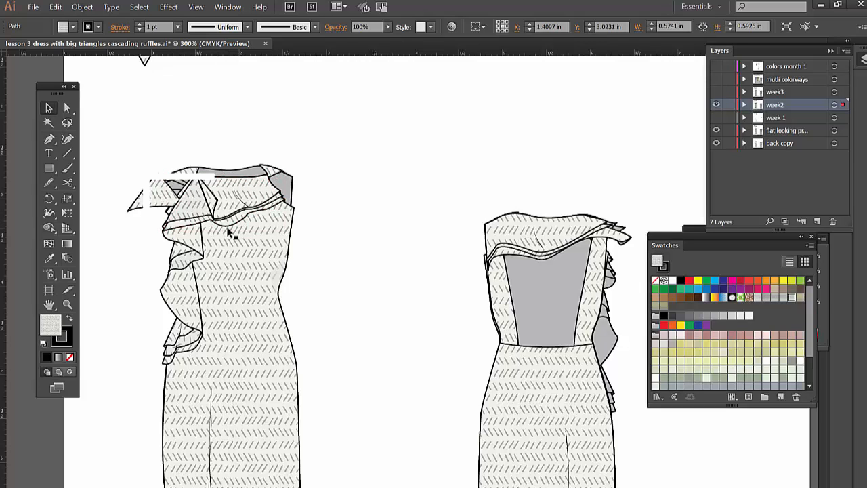
pyautogui.hotkey('ctrl', 'z')
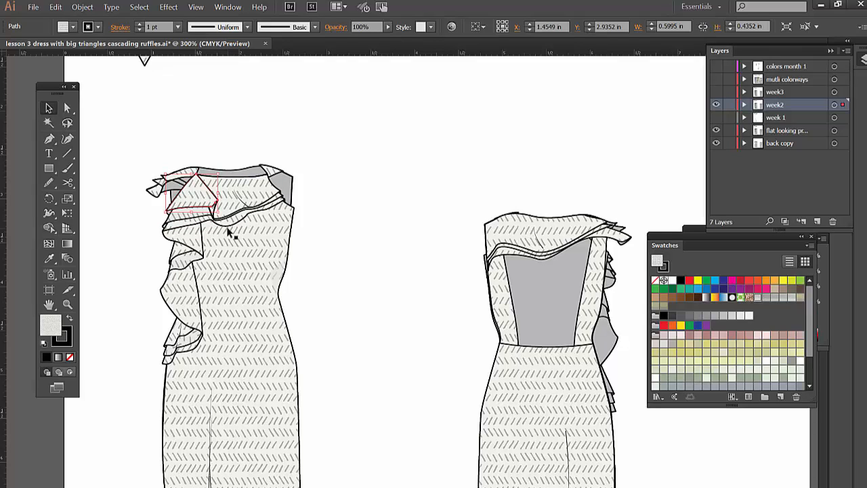
# - Select the front dress's top triangular ruffle and rotate only its pattern fill with the Rotate tool
pyautogui.click(272, 116)
pyautogui.click(202, 190)
pyautogui.click(51, 201)
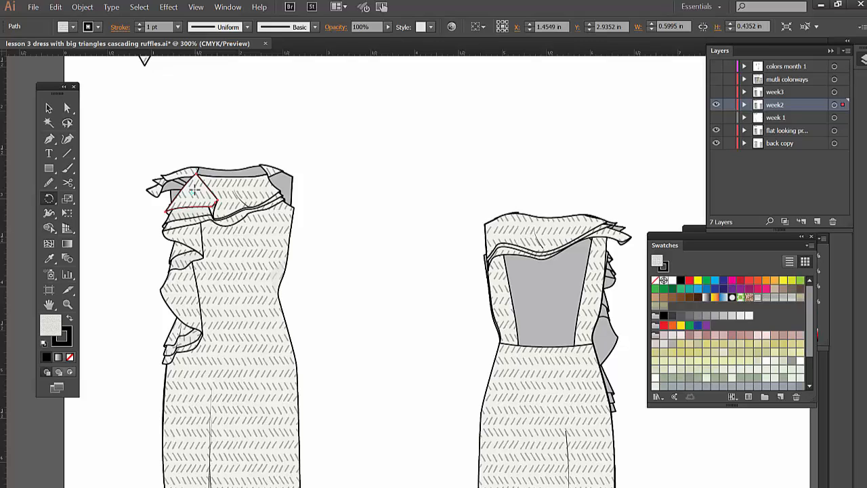
pyautogui.moveTo(193, 190)
pyautogui.mouseDown()
pyautogui.moveTo(195, 198)
pyautogui.moveTo(194, 188)
pyautogui.mouseUp()
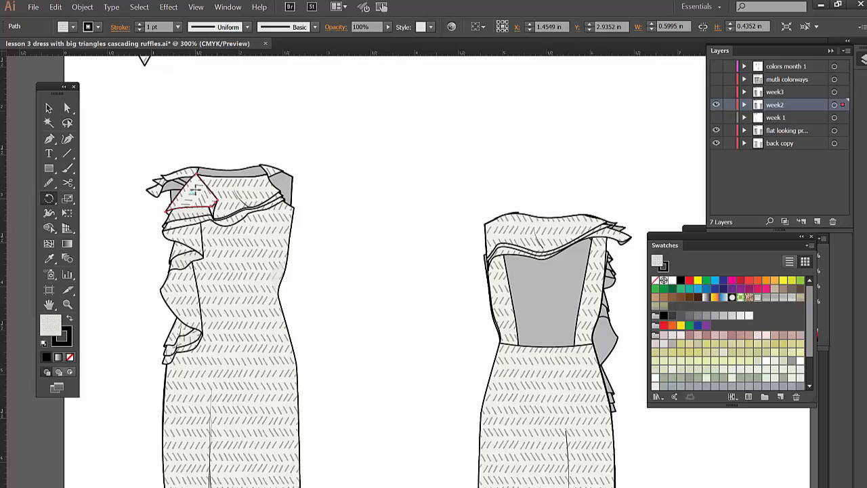
# - Try to rotate the front dress's top triangular ruffle as a whole piece, and undo the rotation
pyautogui.moveTo(195, 193); pyautogui.dragTo(206, 179)
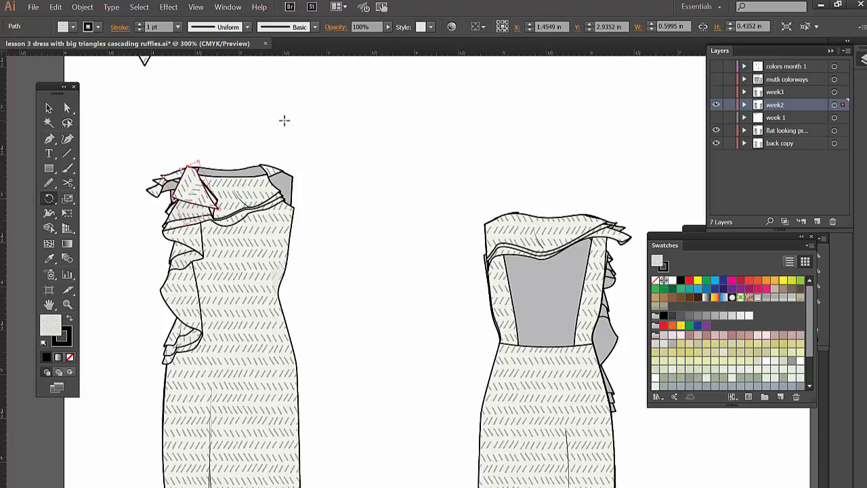
pyautogui.hotkey('ctrl', 'z')
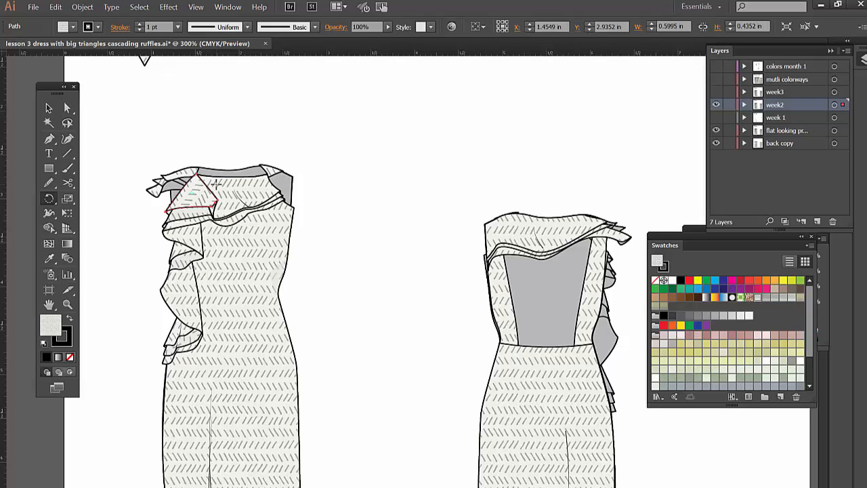
# - Rotate only the pattern fill of the front dress's long lower side ruffle with the Rotate tool, and deselect it
pyautogui.click(67, 108)
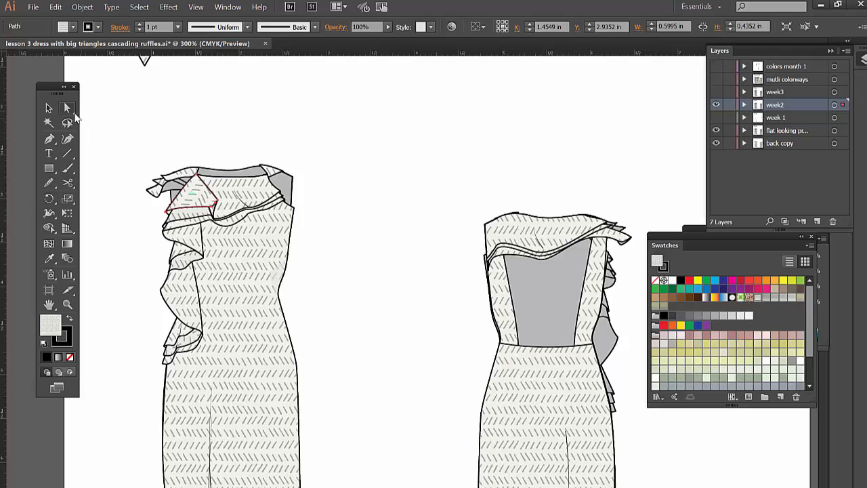
pyautogui.click(177, 294)
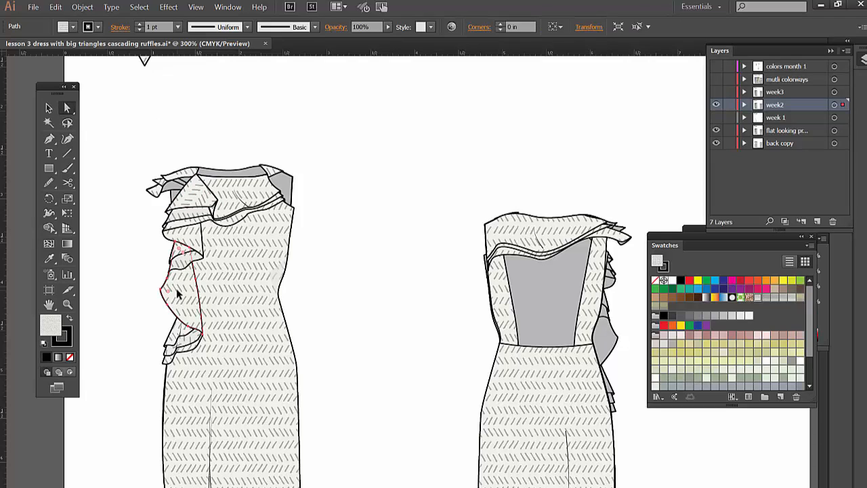
pyautogui.click(66, 108)
pyautogui.click(50, 199)
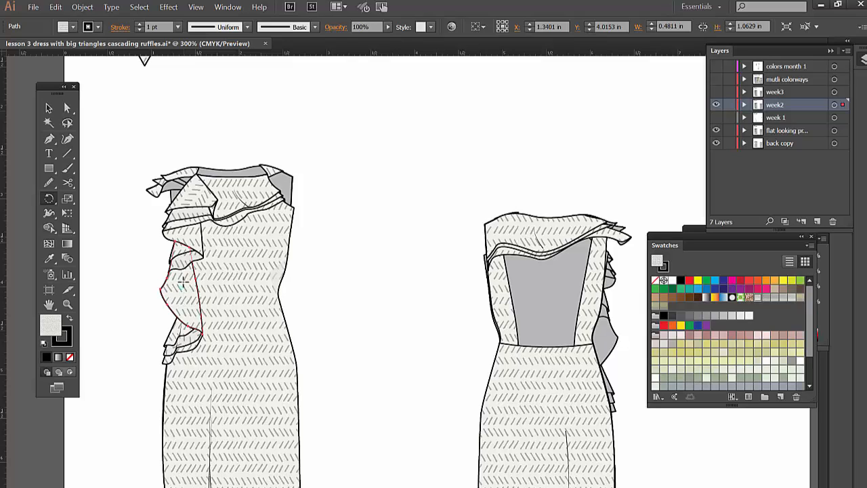
pyautogui.moveTo(183, 280); pyautogui.dragTo(181, 284)
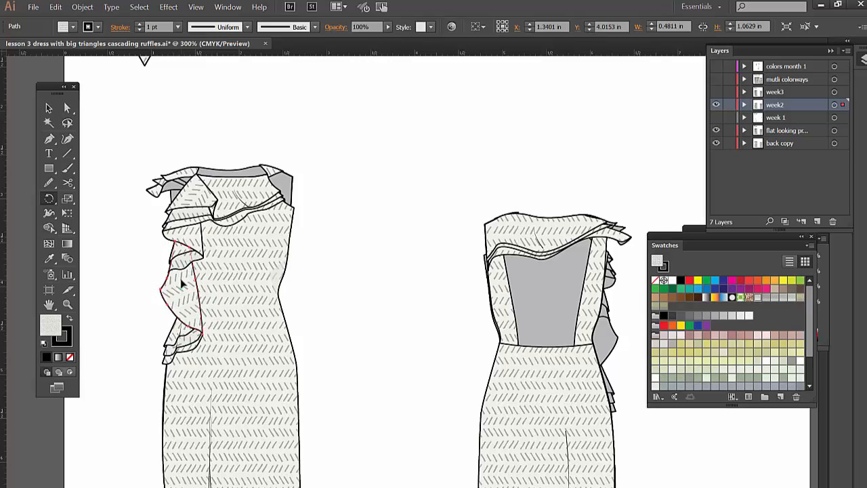
pyautogui.click(68, 107)
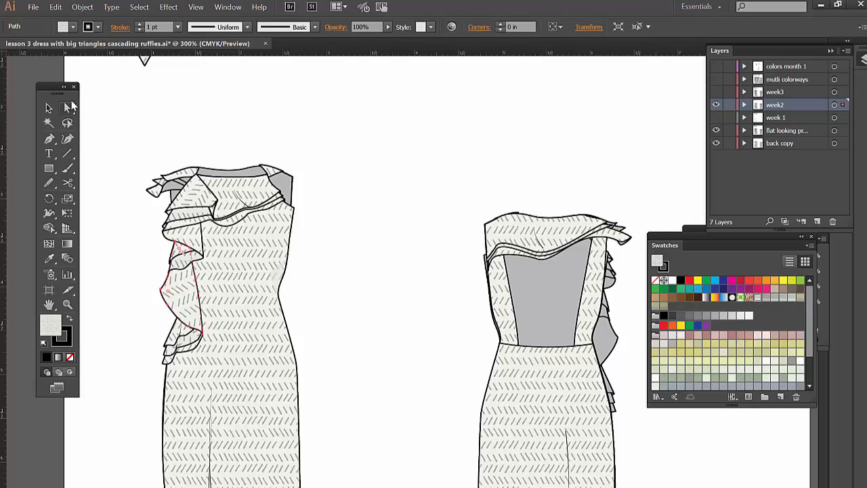
pyautogui.click(239, 96)
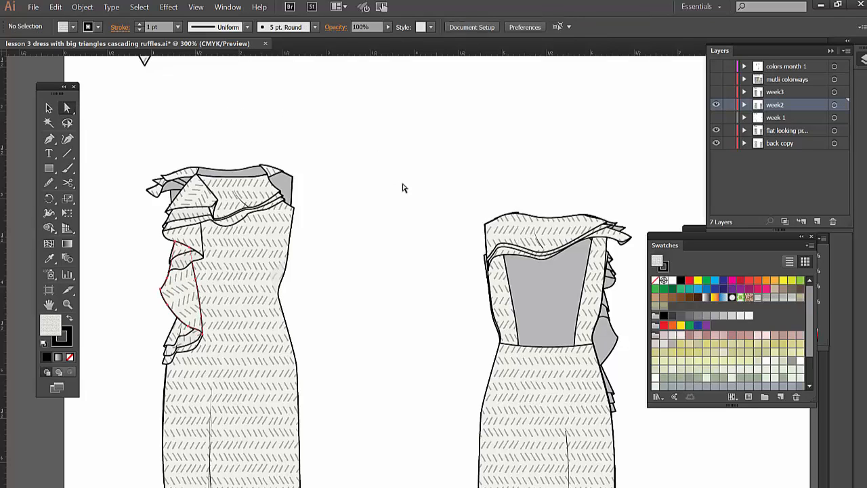
# - Rotate only the pattern fill of the back dress's top ruffle, undoing the rotation that also turns its shape
pyautogui.click(527, 232)
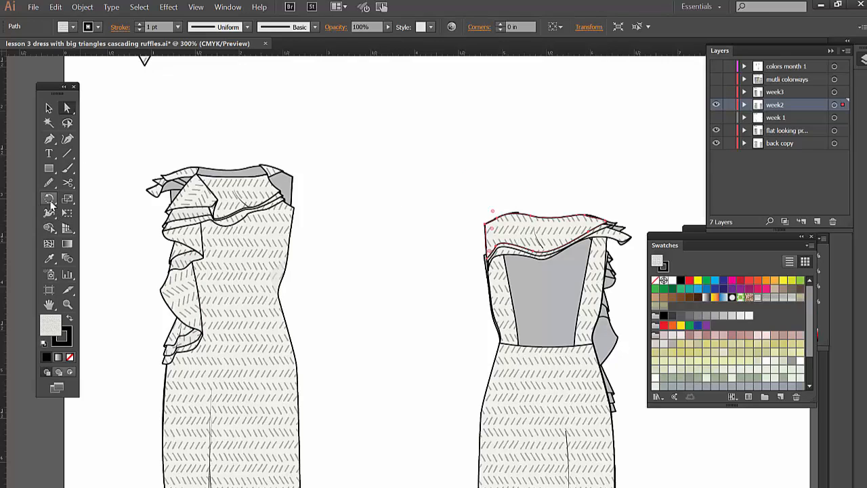
pyautogui.click(49, 199)
pyautogui.moveTo(552, 205); pyautogui.dragTo(582, 232)
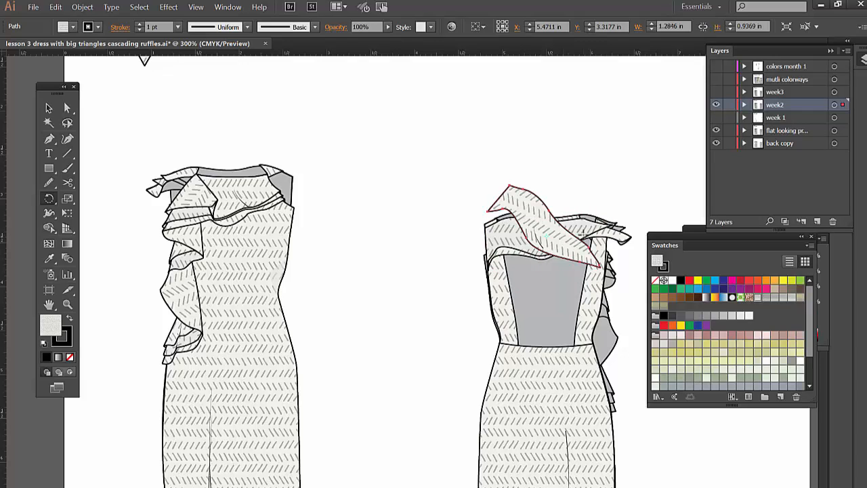
pyautogui.hotkey('ctrl', 'z')
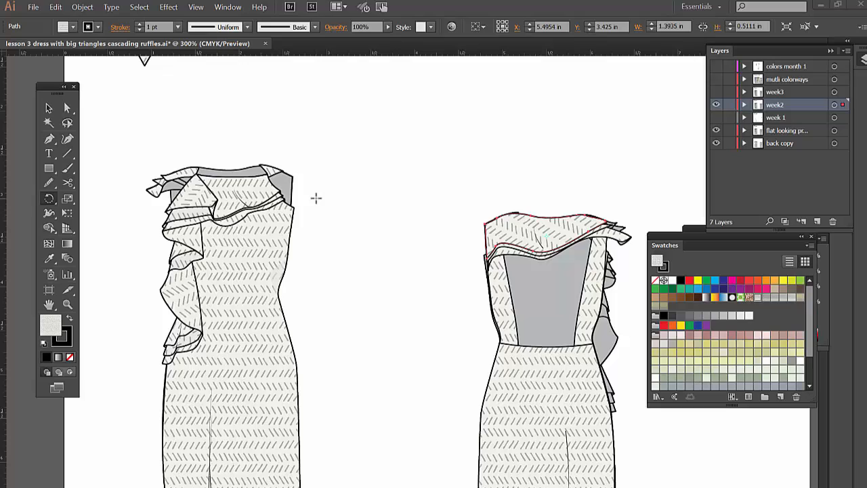
# - Select the front dress's middle and long lower side ruffle pieces together
pyautogui.click(67, 108)
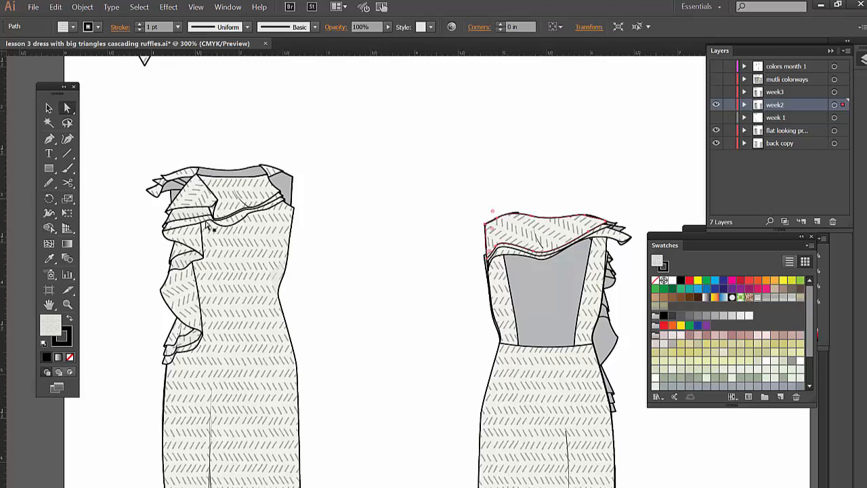
pyautogui.click(201, 248)
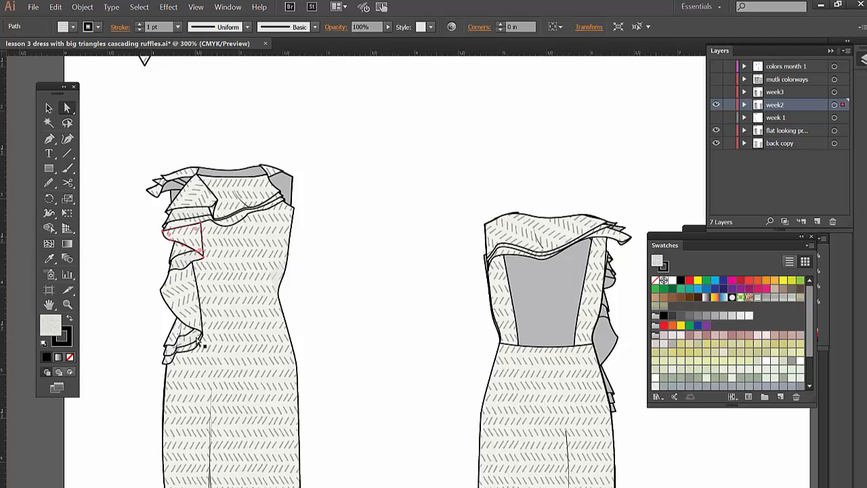
pyautogui.keyDown('shift'); pyautogui.click(193, 305); pyautogui.keyUp('shift')
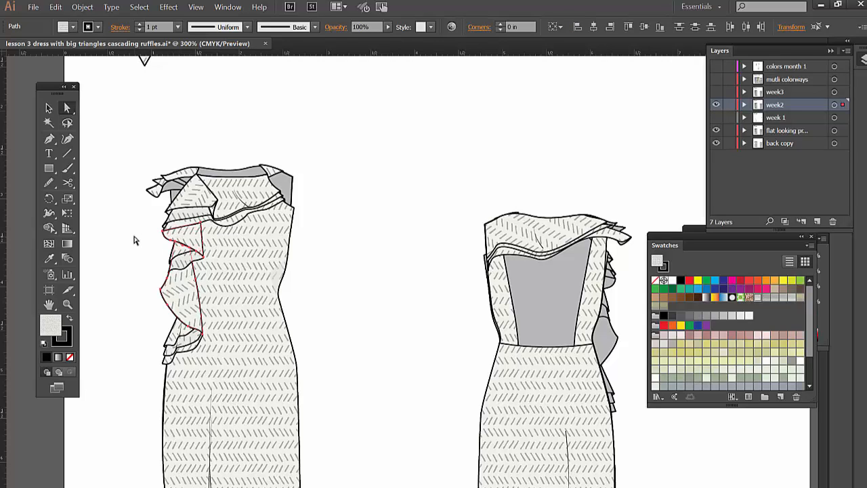
pyautogui.hotkey('ctrl', 'shift', 'a')
pyautogui.click(192, 239)
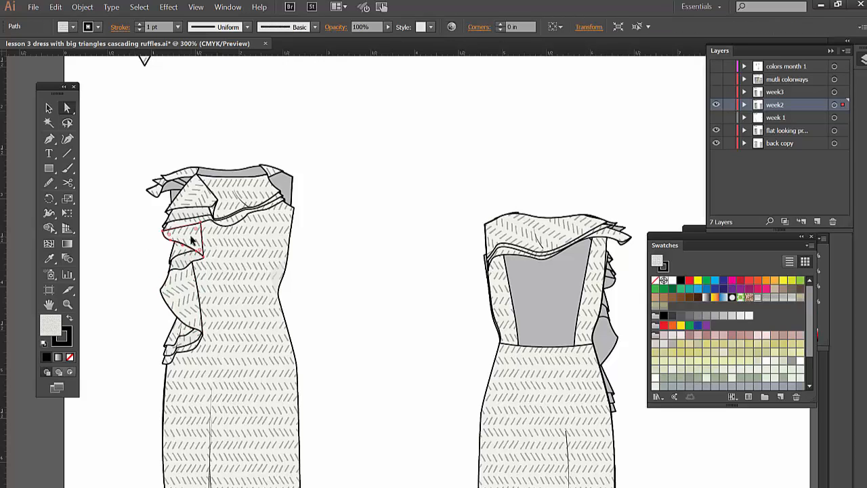
pyautogui.keyDown('shift'); pyautogui.click(188, 287); pyautogui.keyUp('shift')
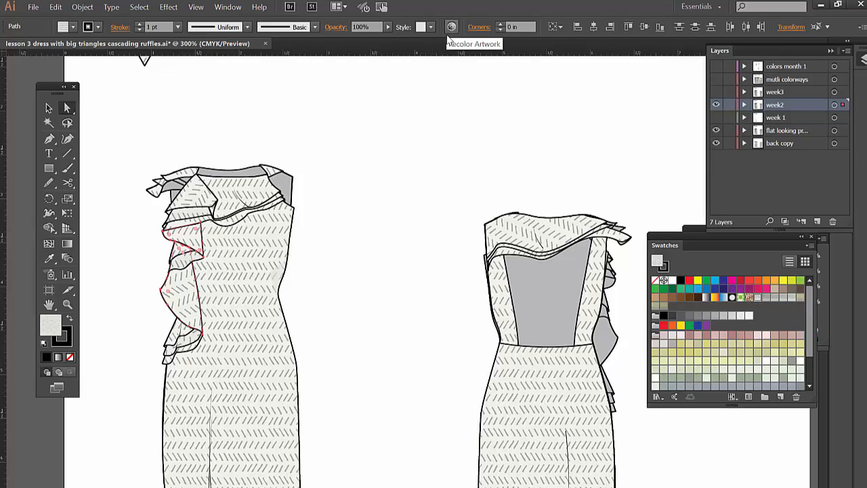
# - Open Recolor Artwork for the selected ruffles and switch to editing their colors on the color wheel
pyautogui.click(57, 8)
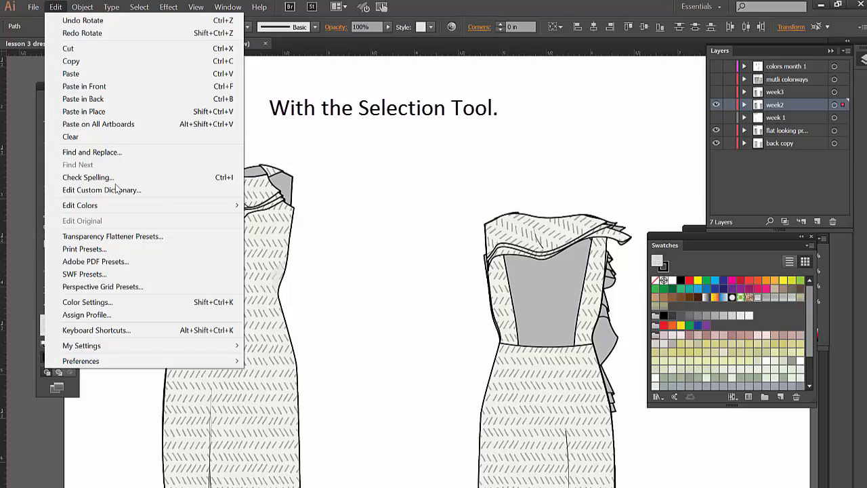
pyautogui.moveTo(223, 205)
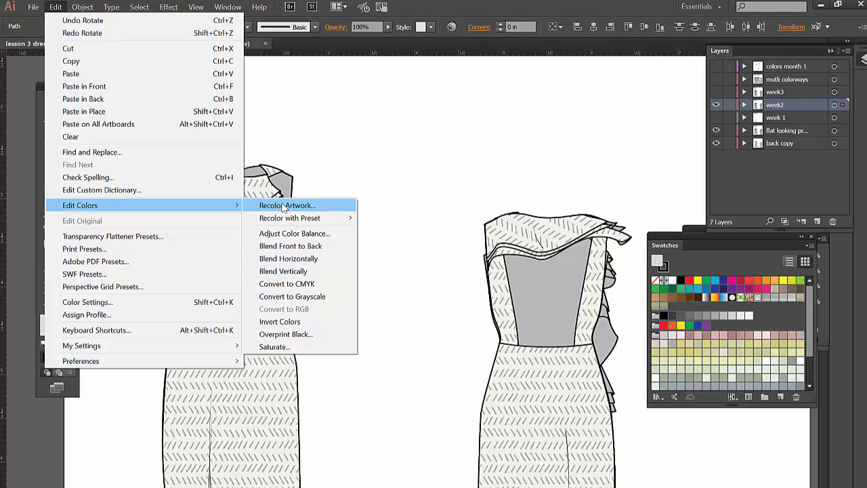
pyautogui.click(284, 207)
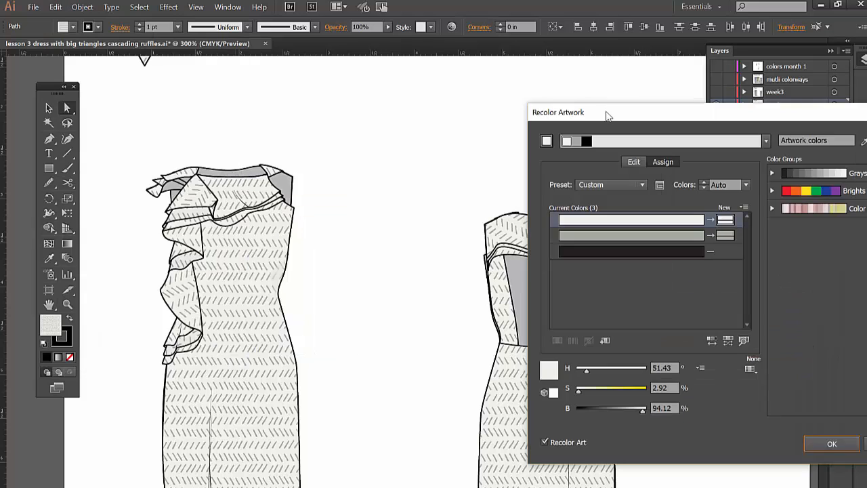
pyautogui.moveTo(607, 115); pyautogui.dragTo(465, 126)
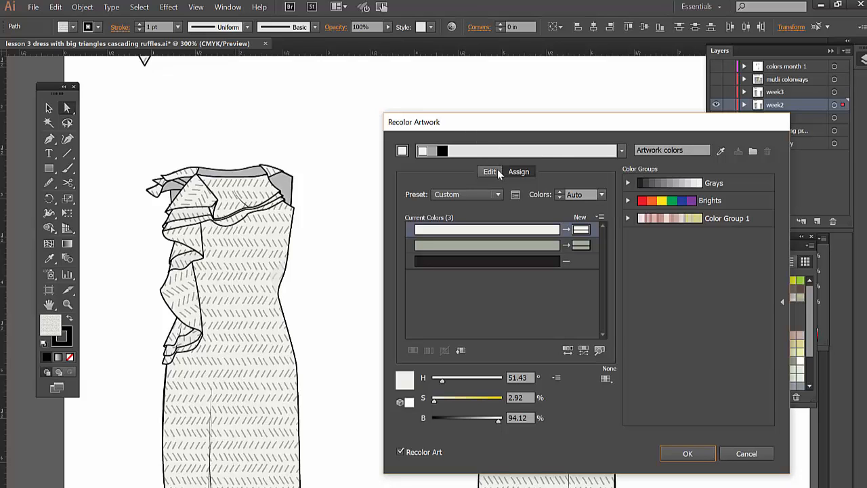
pyautogui.moveTo(479, 123); pyautogui.dragTo(454, 115)
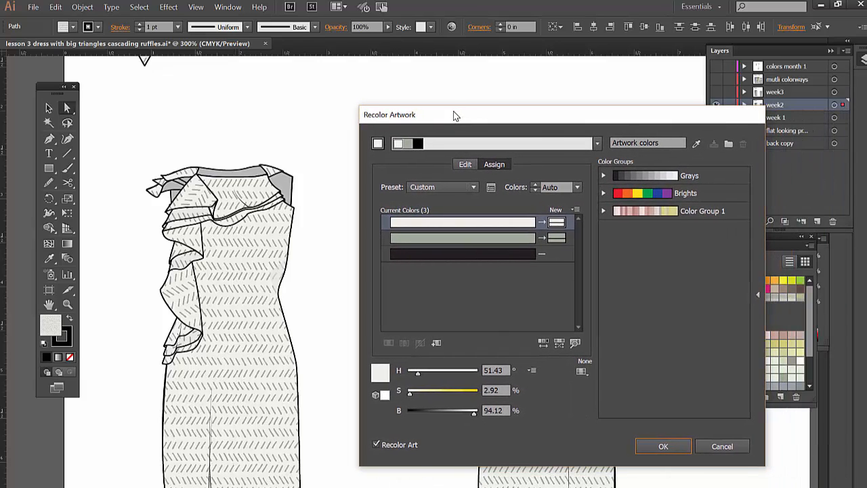
pyautogui.click(466, 166)
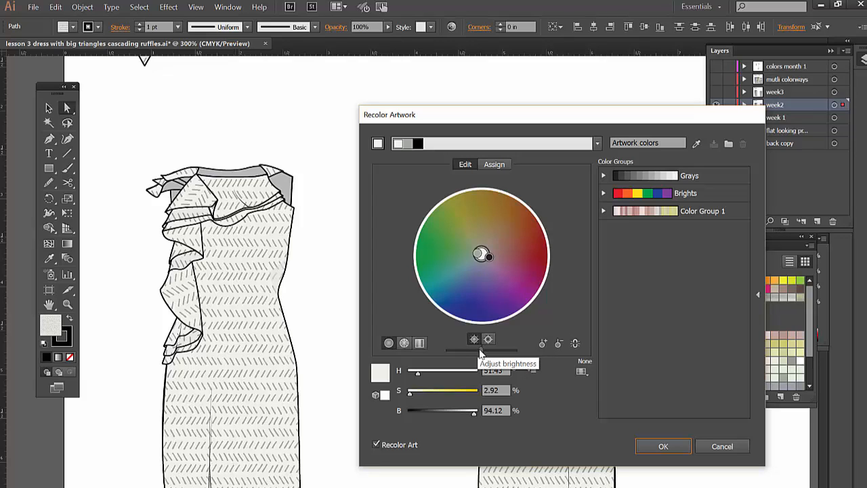
# - Try darker and lighter overall brightness levels on the ruffles' colors, and compare with Recolor Art off and on
pyautogui.moveTo(480, 350); pyautogui.dragTo(470, 348)
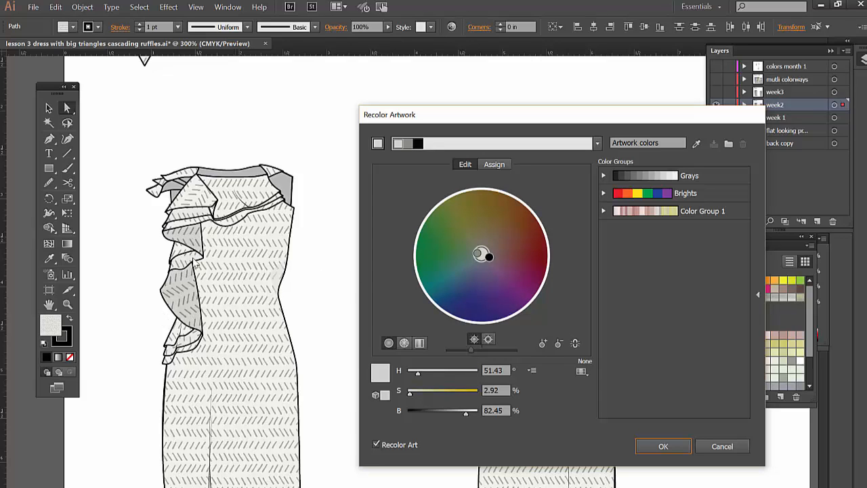
pyautogui.click(376, 444)
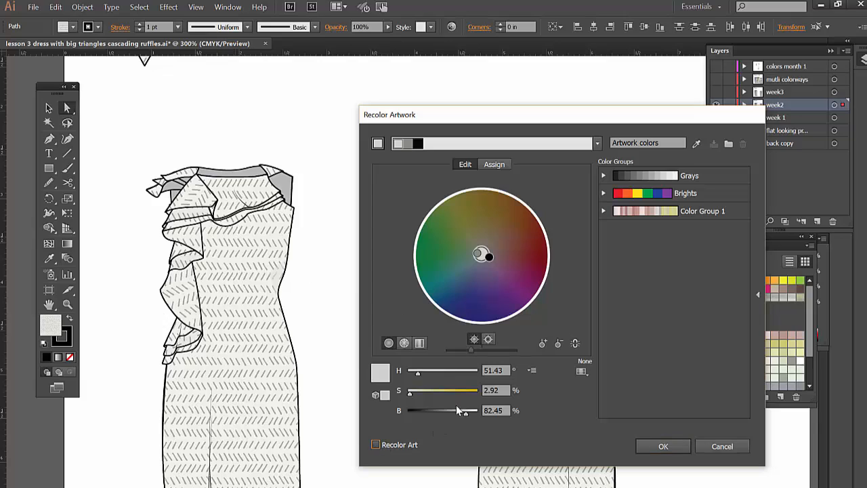
pyautogui.click(376, 445)
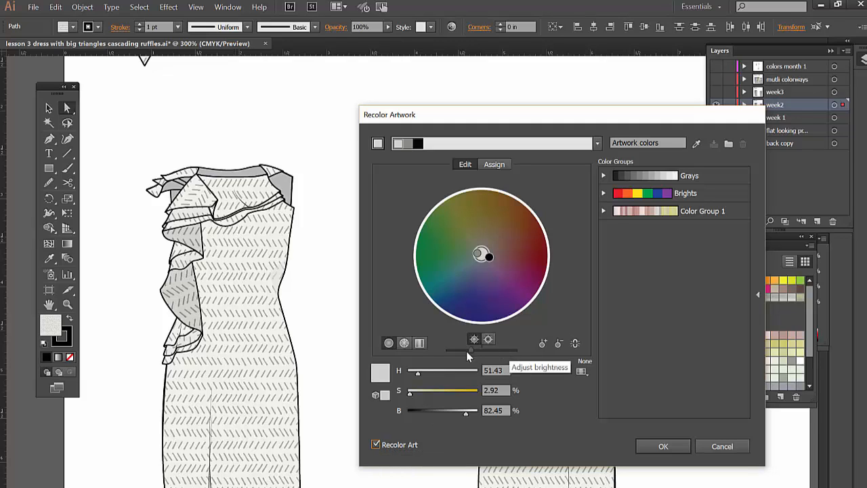
pyautogui.moveTo(471, 350); pyautogui.dragTo(500, 356)
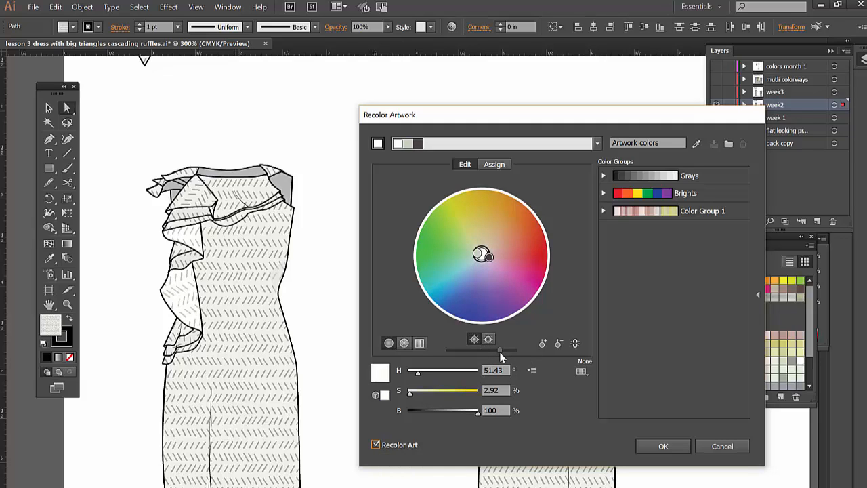
pyautogui.moveTo(499, 351); pyautogui.dragTo(468, 349)
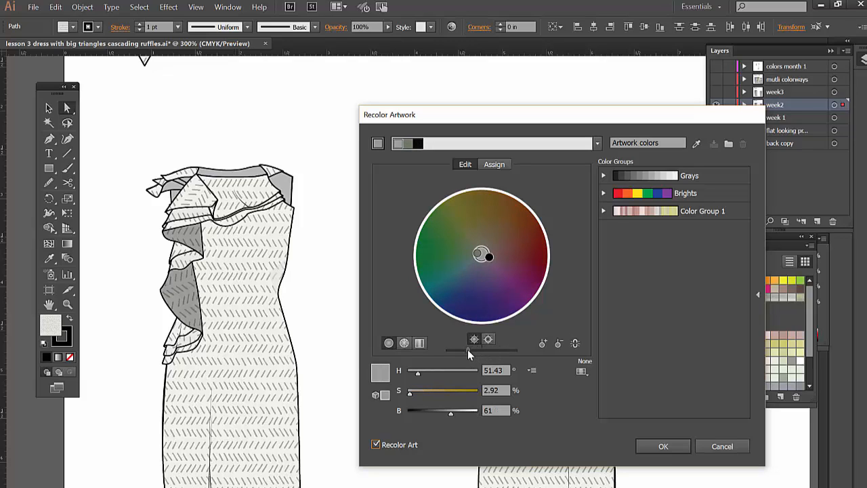
pyautogui.moveTo(468, 350); pyautogui.dragTo(480, 350)
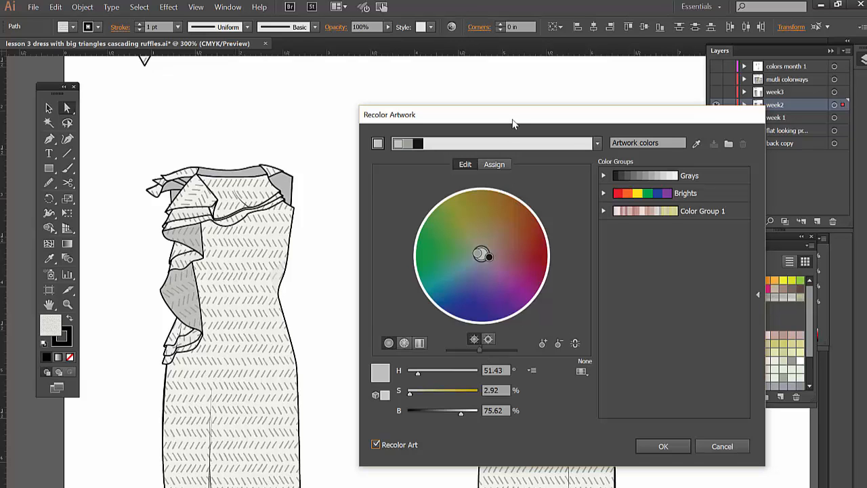
# - Raise the overall brightness until the ruffles' base color is at 98.37%, apply the recolor, and deselect the pieces
pyautogui.moveTo(513, 121); pyautogui.dragTo(408, 31)
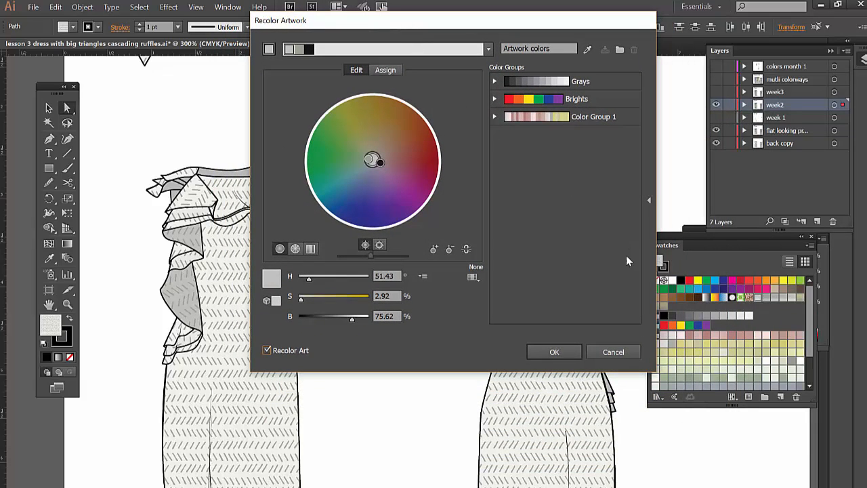
pyautogui.click(389, 257)
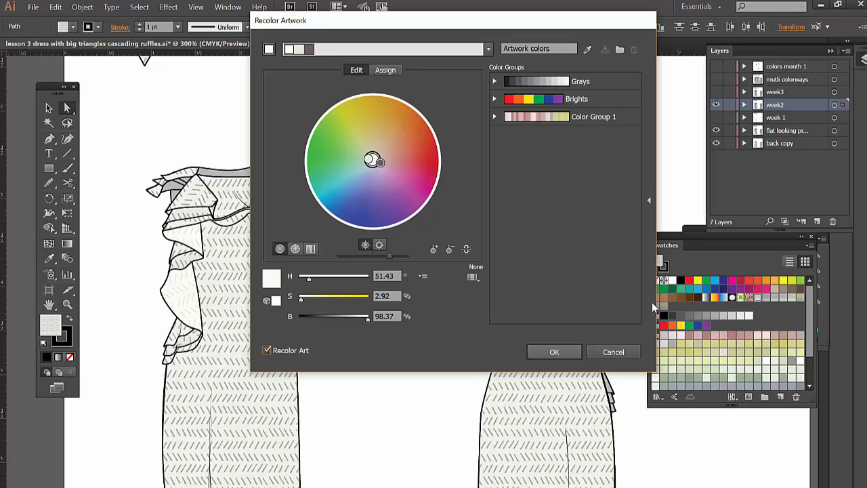
pyautogui.click(554, 352)
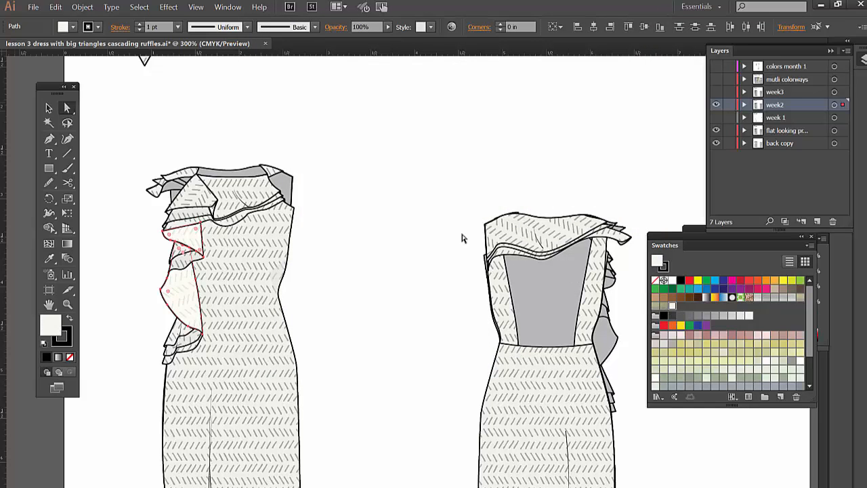
pyautogui.click(390, 196)
# - Draw a rectangle about 0.7 by 0.62 in with the lightened pattern fill, above and between the two dresses
pyautogui.click(49, 168)
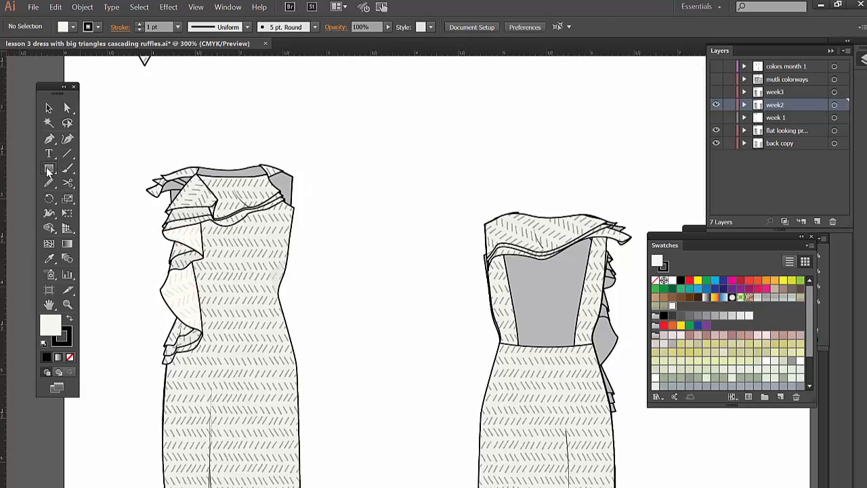
pyautogui.moveTo(312, 132); pyautogui.dragTo(374, 187)
pyautogui.press('v')
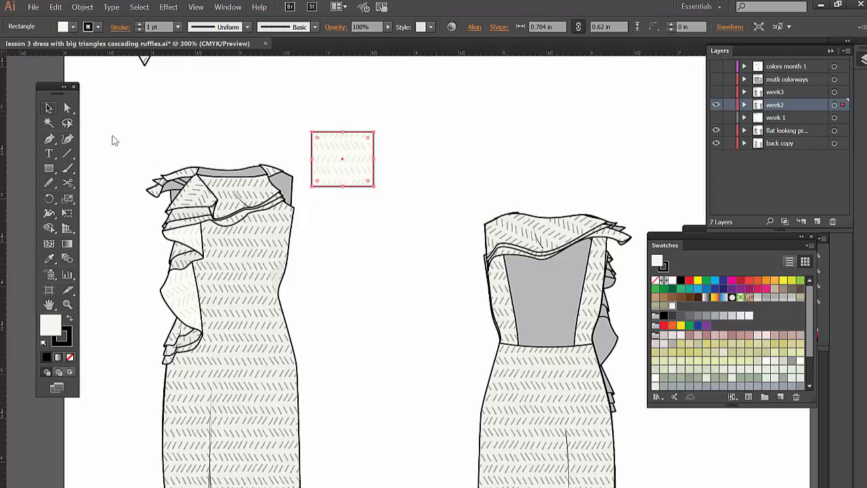
pyautogui.click(410, 169)
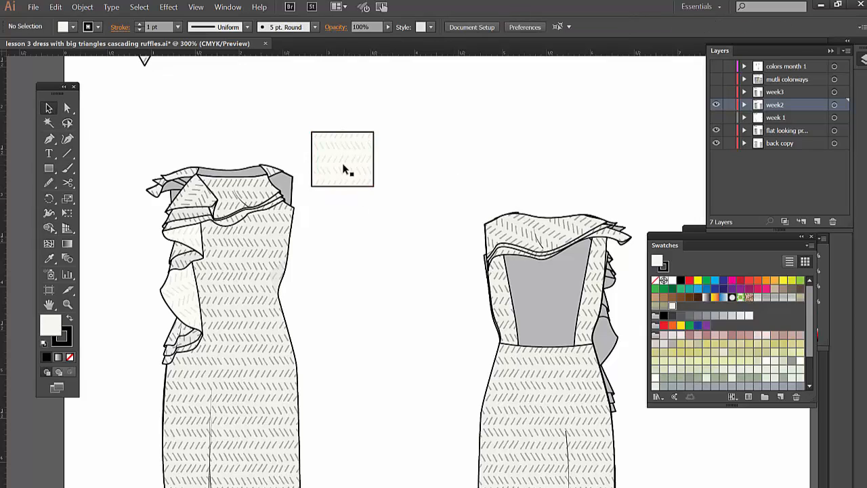
# - Duplicate the pattern rectangle beside the original and fill the copy with New Pattern Swatch 1
pyautogui.moveTo(344, 168); pyautogui.dragTo(420, 171)
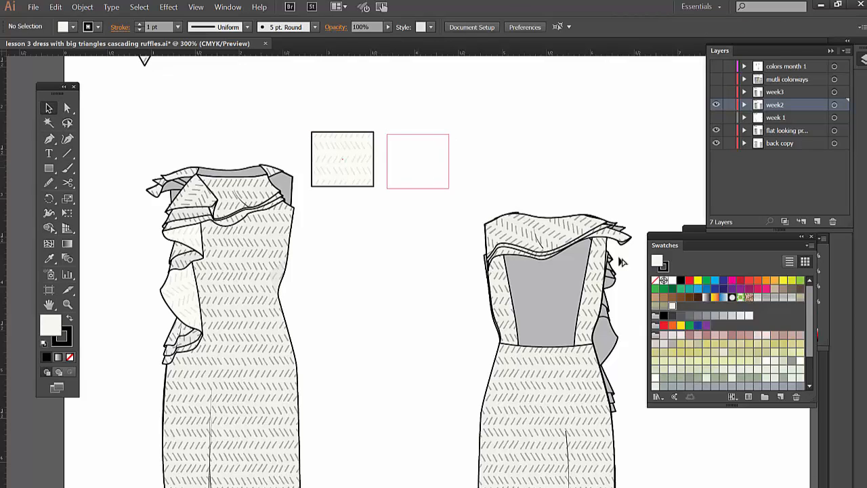
pyautogui.click(756, 298)
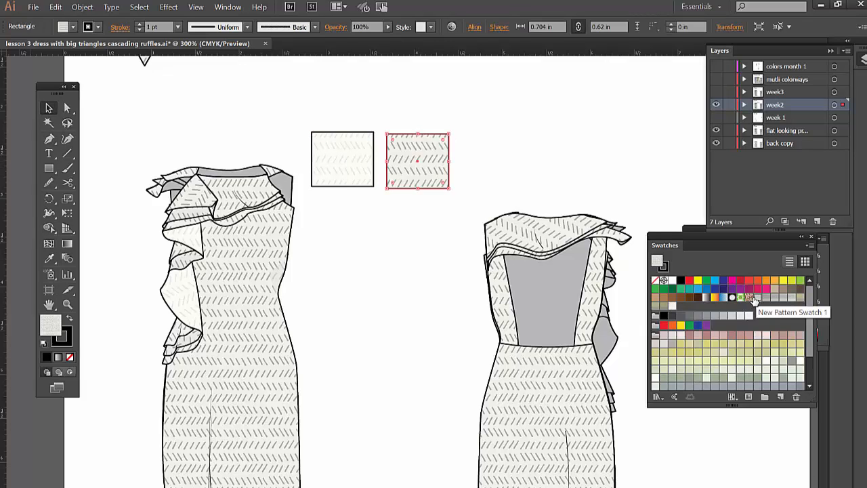
pyautogui.click(507, 144)
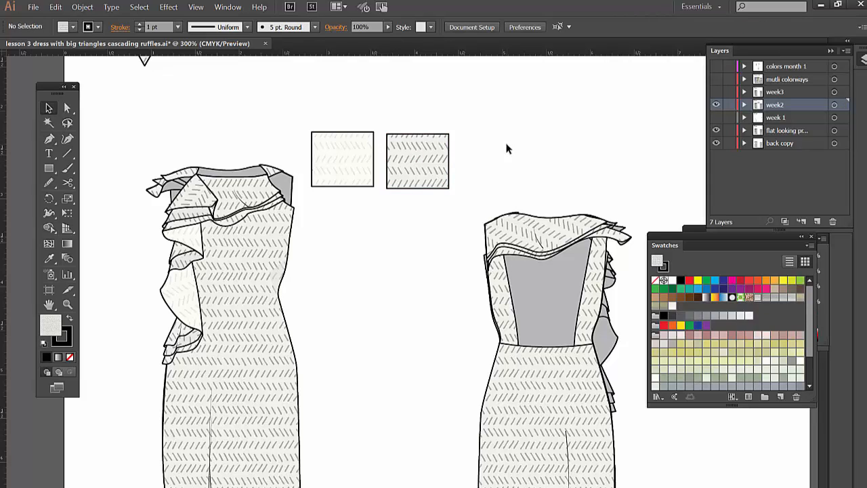